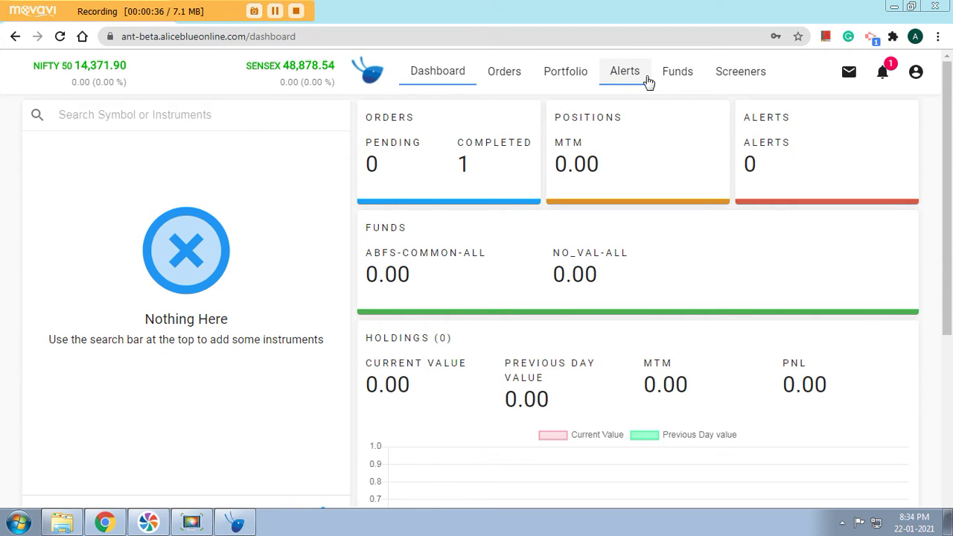
Go to the Funds page showing cash deposit, available and margin balances at 0.00.
click(675, 77)
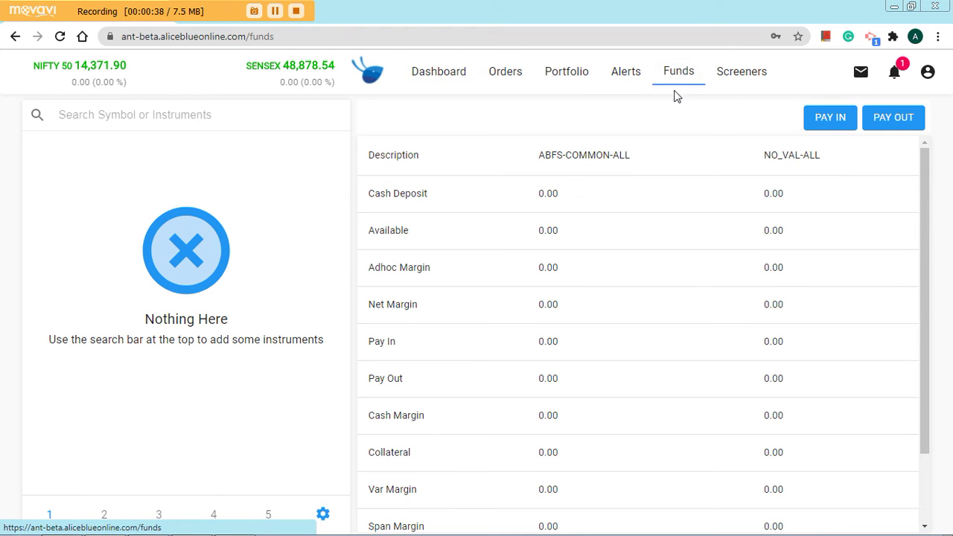
Open Deposit Funds, highlight the account holder and linked ICICI bank details, then select the Amount field.
click(830, 119)
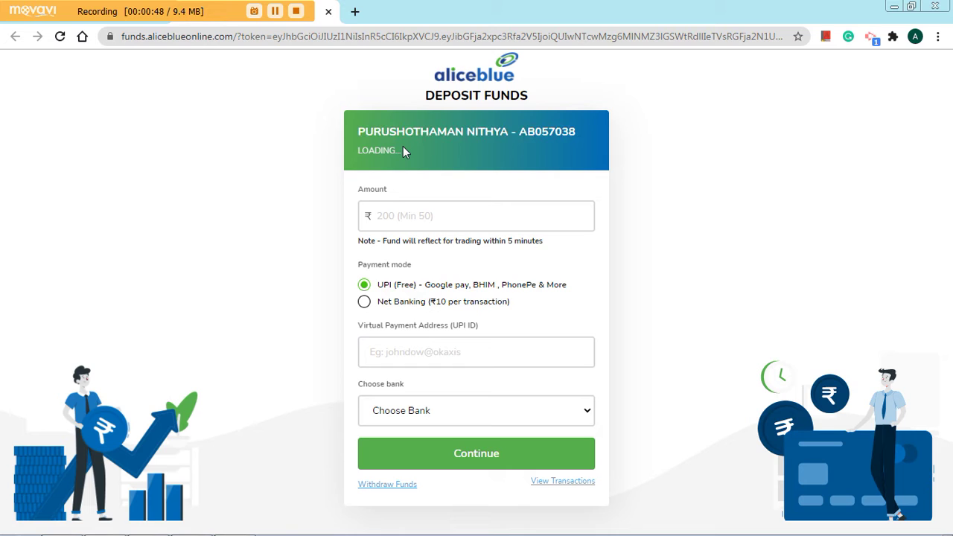
drag(366, 131, 578, 131)
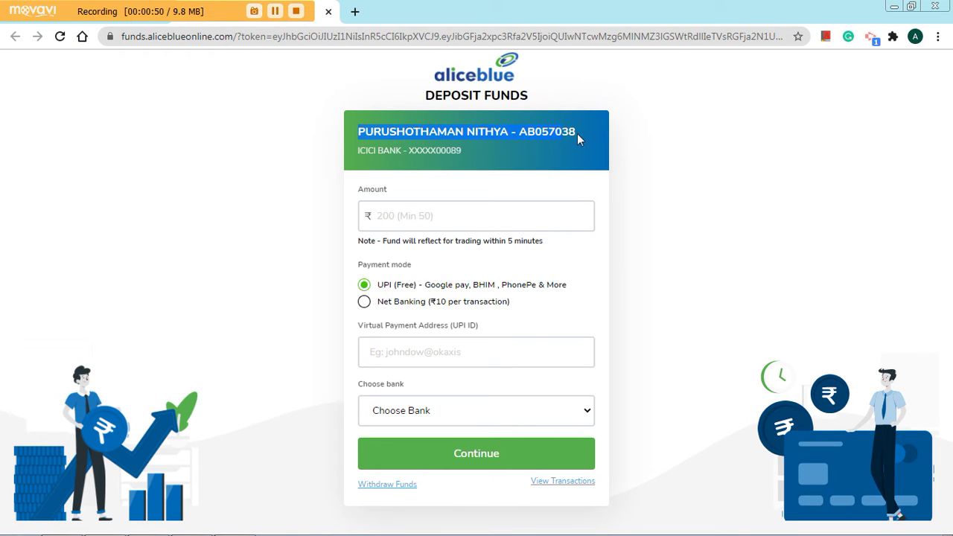
triple_click(434, 151)
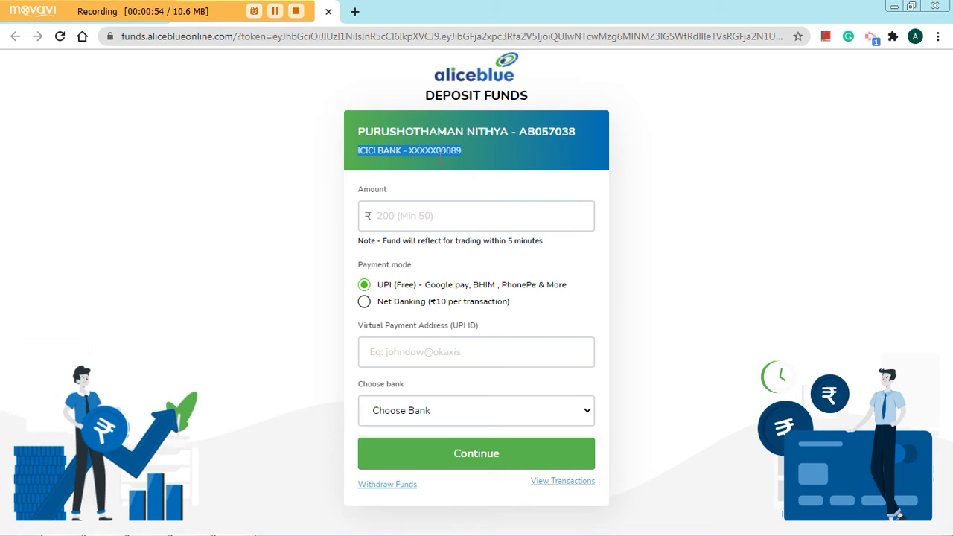
click(447, 212)
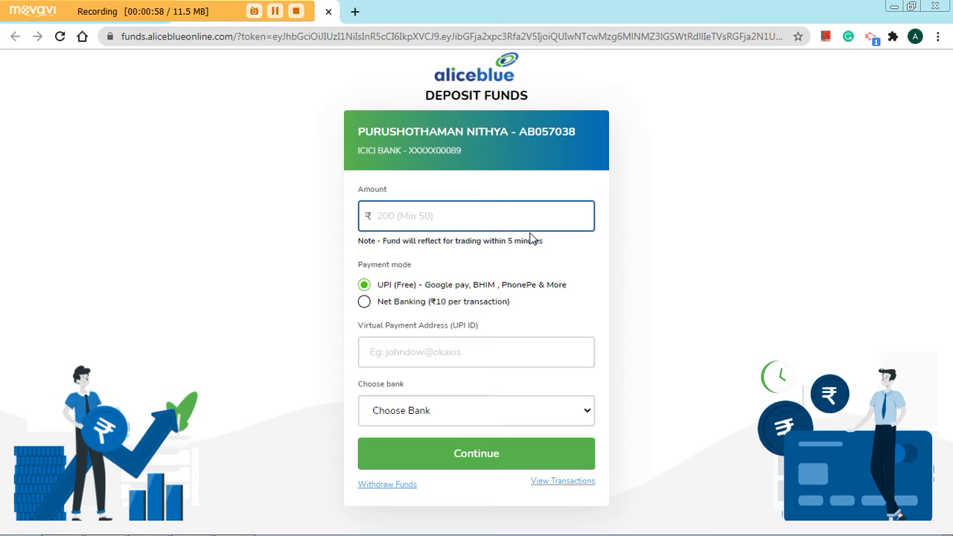
Enter ₹500 as the UPI deposit amount and select the Virtual Payment Address field.
text(500)
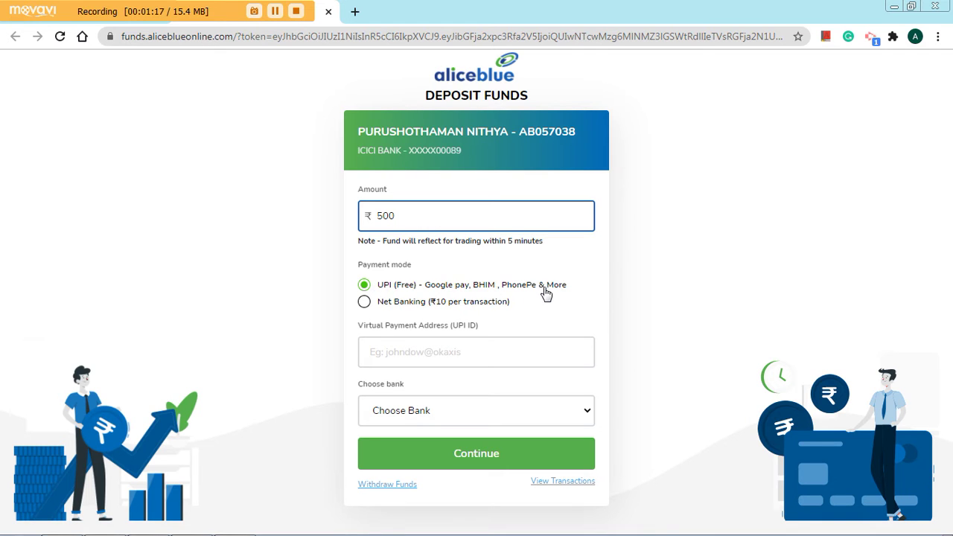
click(406, 353)
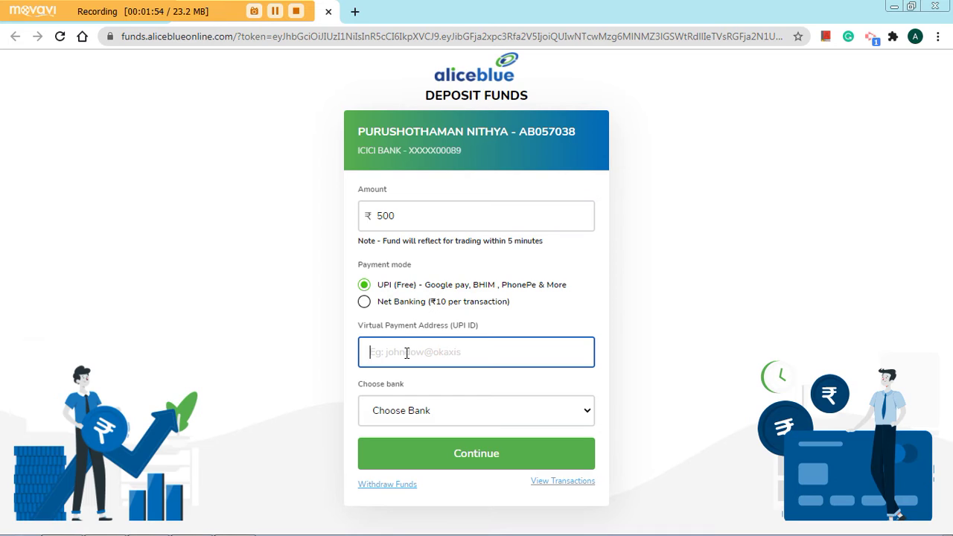
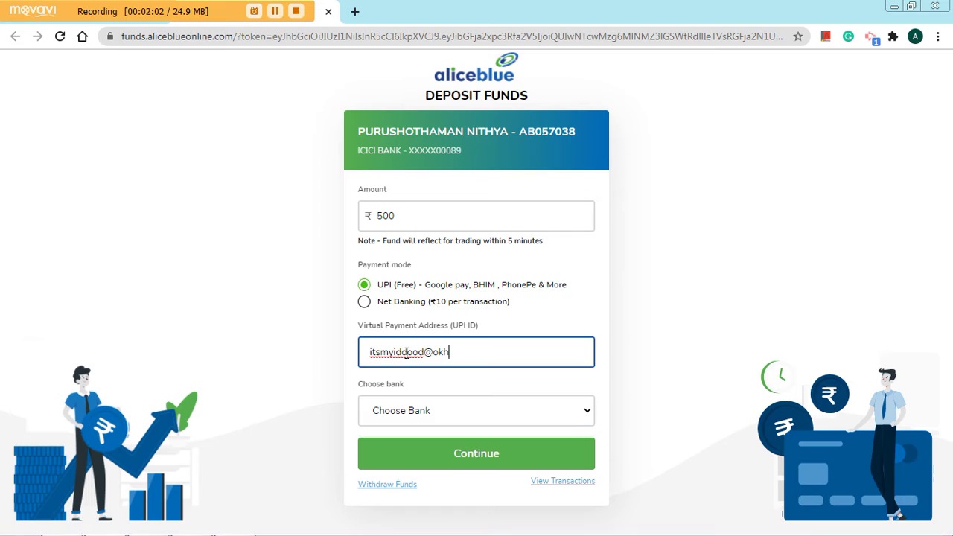
Enter the UPI ID and choose the linked ICICI Bank account from the bank list.
click(387, 415)
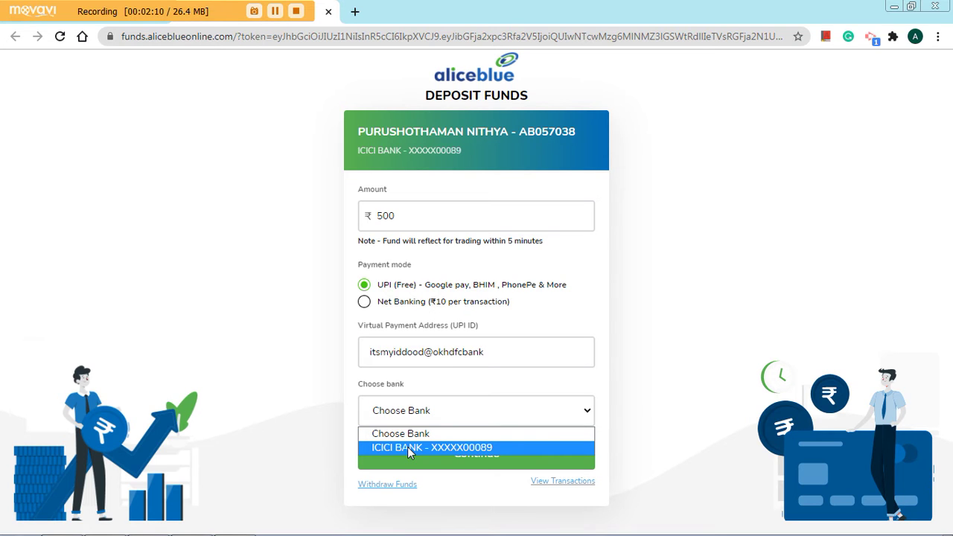
click(407, 447)
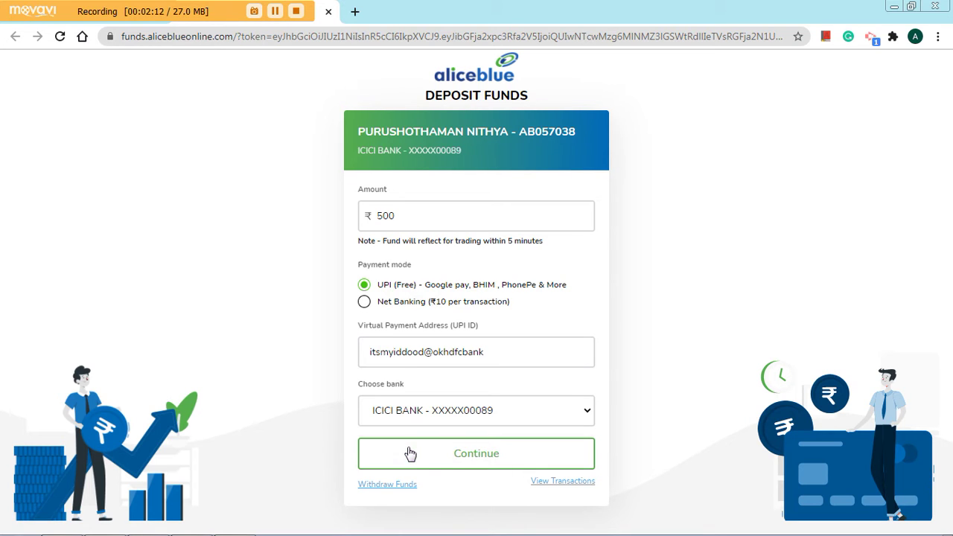
Submit the ₹500 UPI deposit so the atom page shows Processing.
click(481, 462)
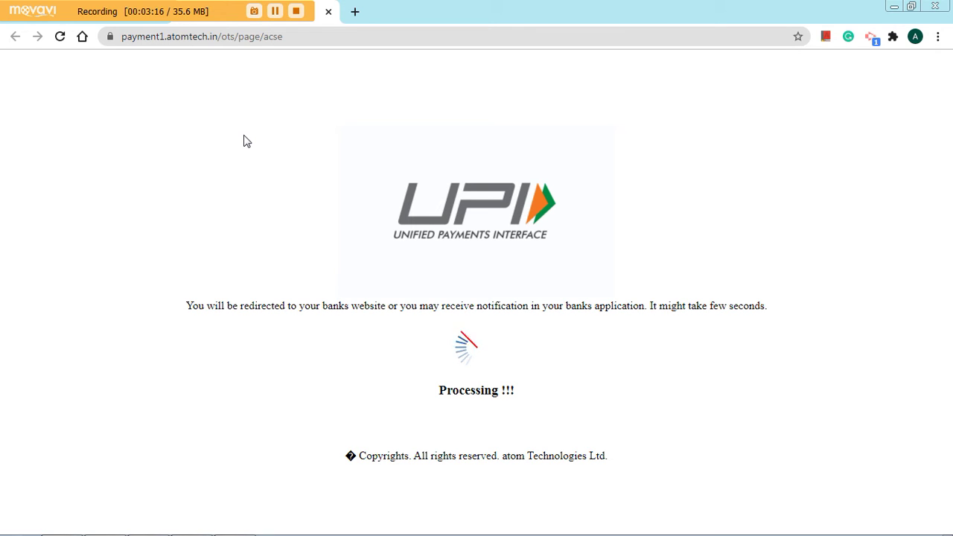
Reload and resubmit the stalled UPI payment page, then close it to return to Funds.
click(59, 37)
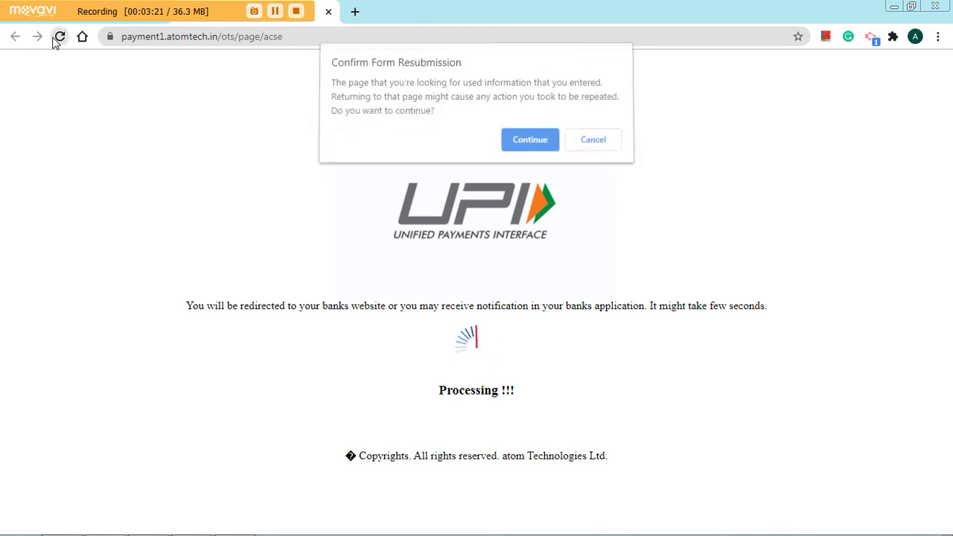
click(531, 153)
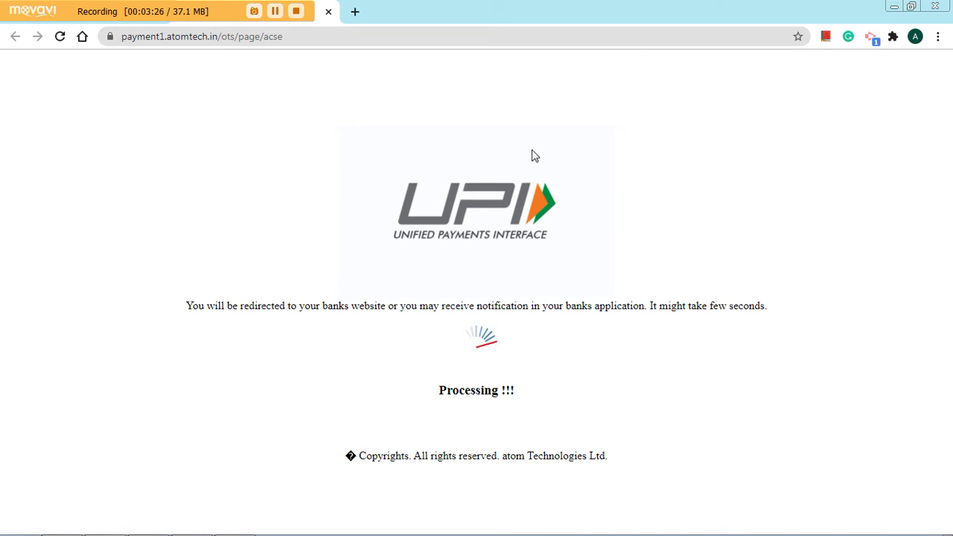
click(328, 11)
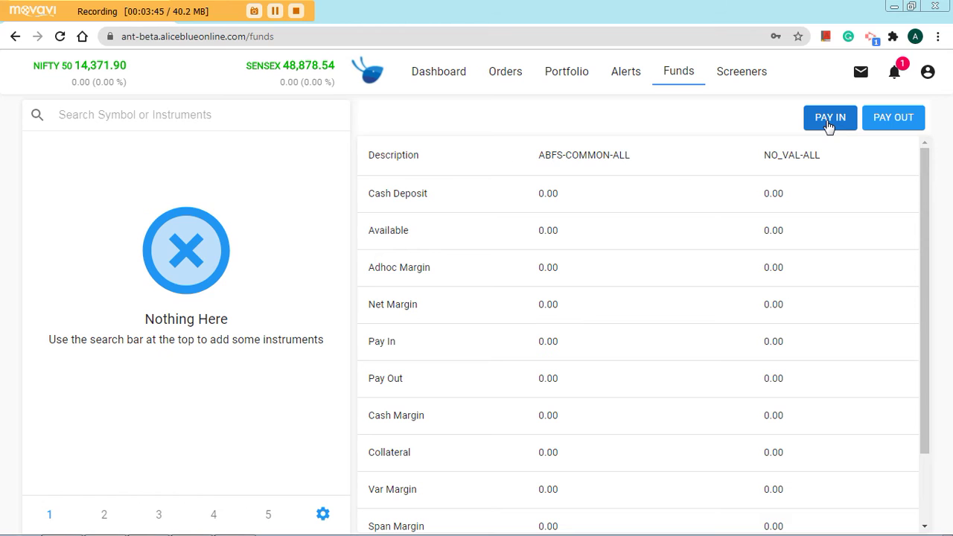
Start a new ₹500 deposit with Net Banking as the payment mode and open the bank list.
click(829, 123)
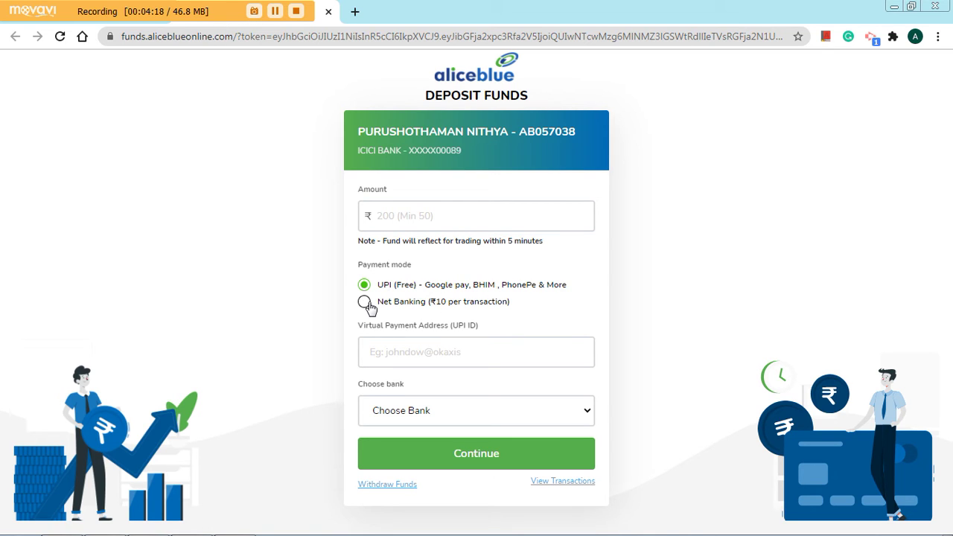
click(368, 216)
text(500)
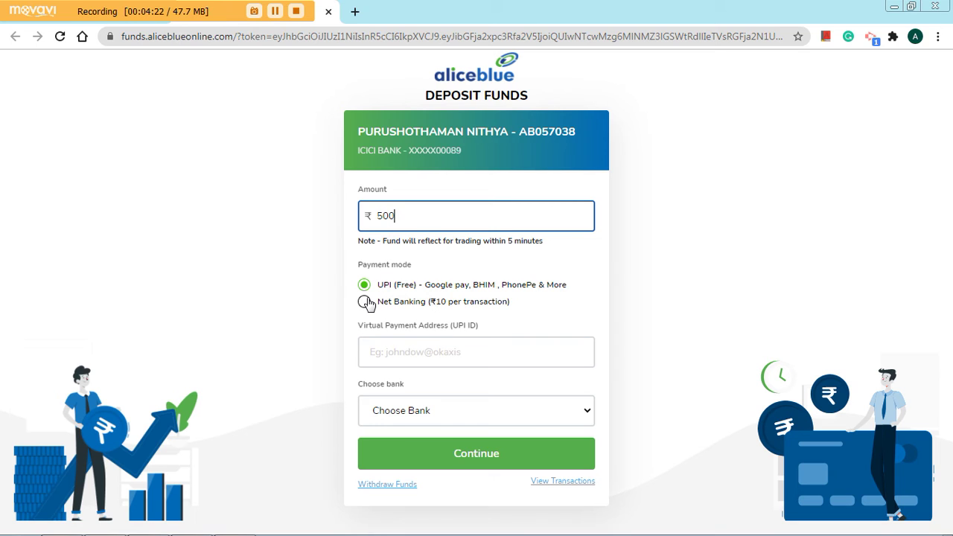
click(365, 302)
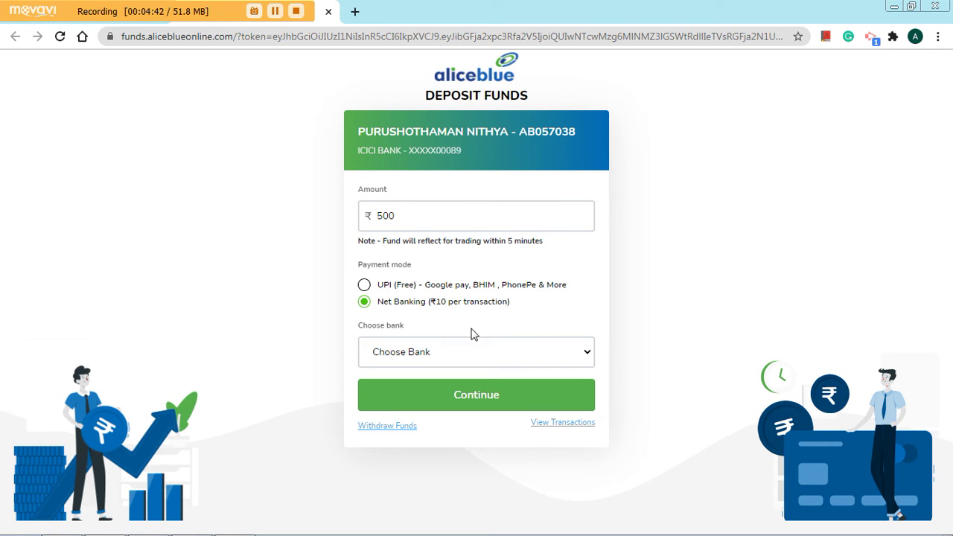
click(461, 357)
Choose ICICI Bank, continue to its net banking page, then close that page.
click(462, 389)
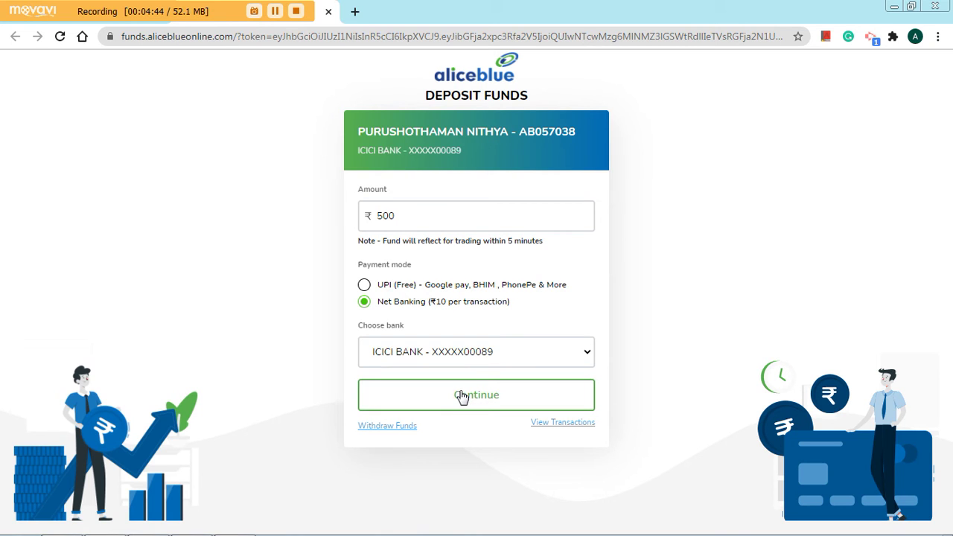
click(462, 396)
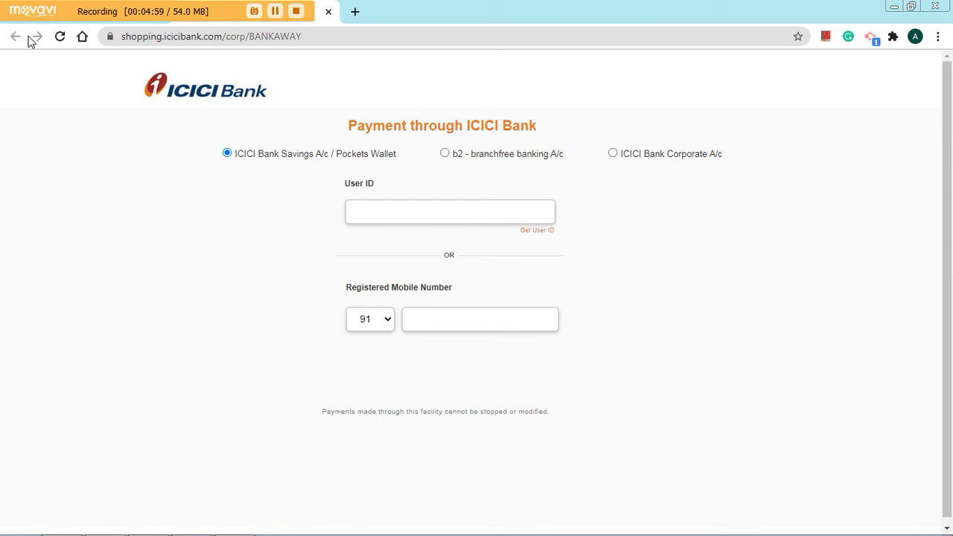
click(328, 11)
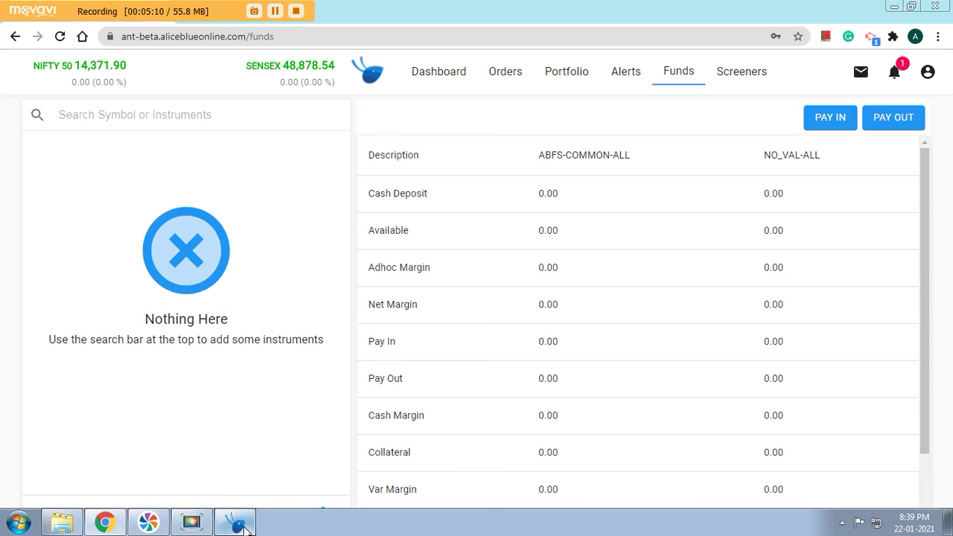
In the ANT desktop terminal, open Funds > Pay In, get the 404 page, and close it.
click(248, 525)
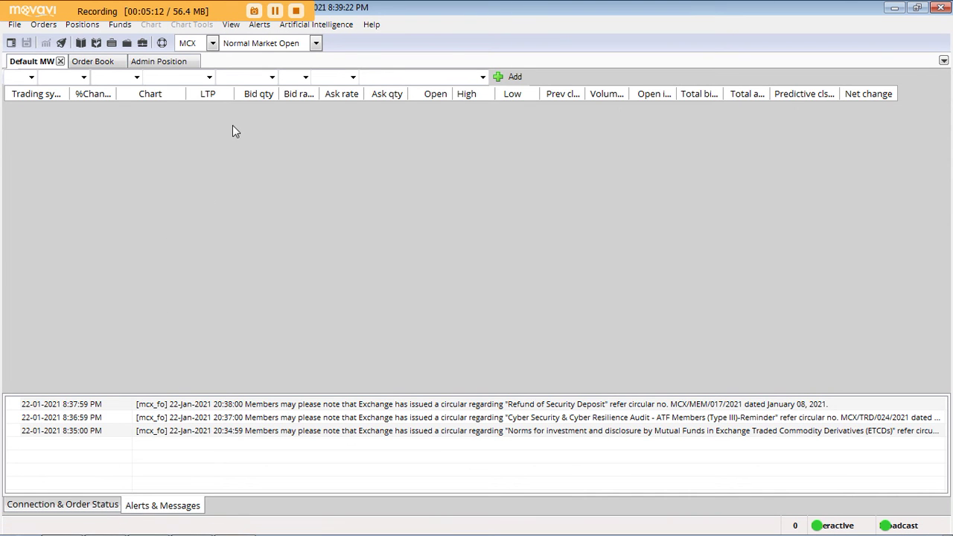
click(111, 28)
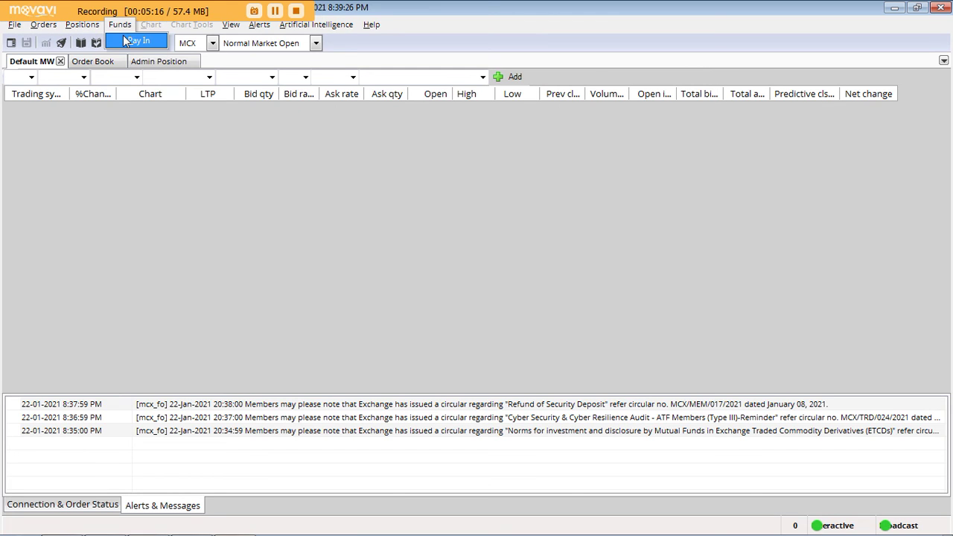
click(132, 46)
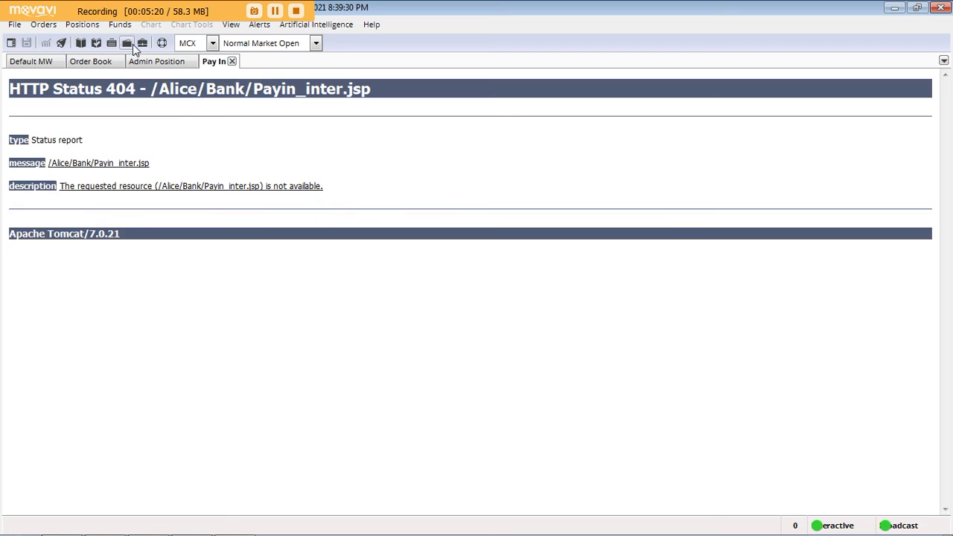
click(232, 61)
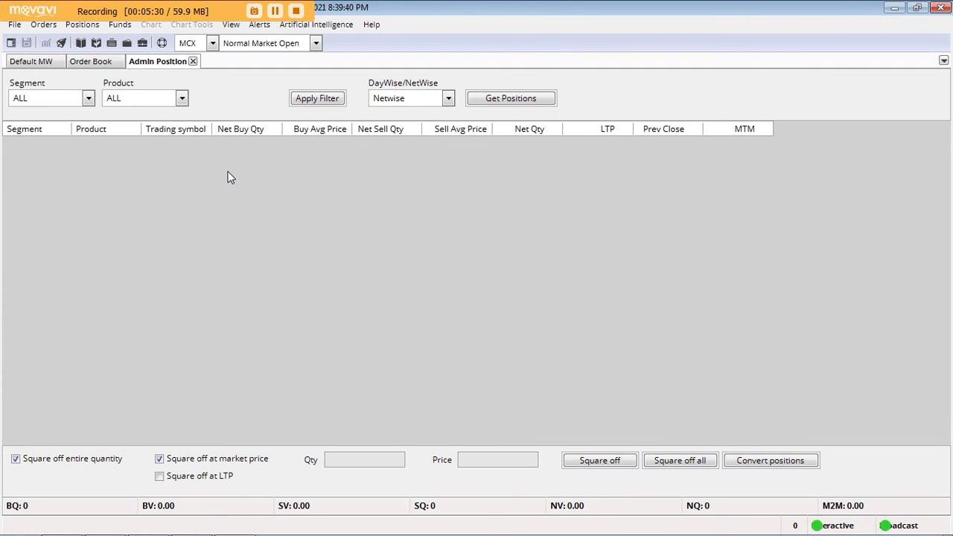
Back in Chrome, open the deposit form and follow its Withdraw Funds link.
mouse_move(273, 527)
click(211, 527)
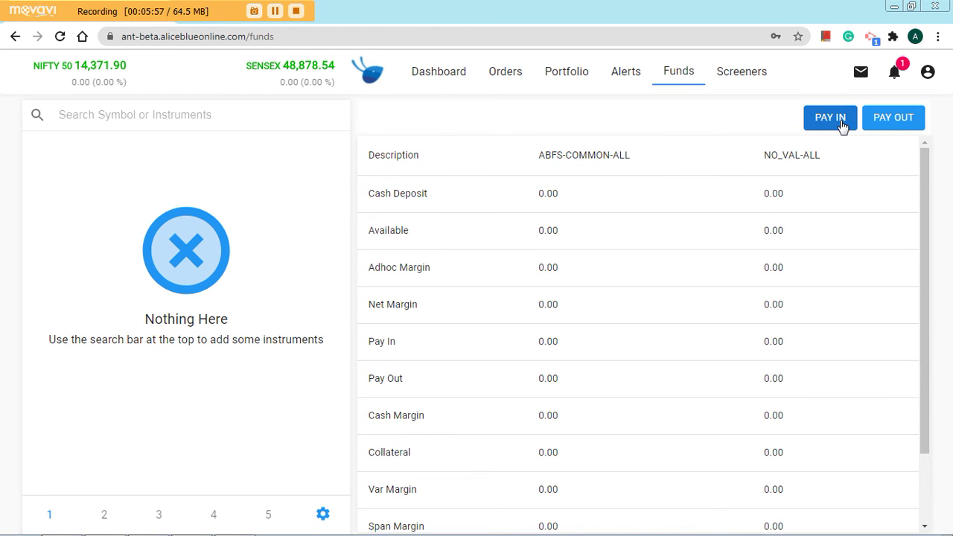
click(842, 126)
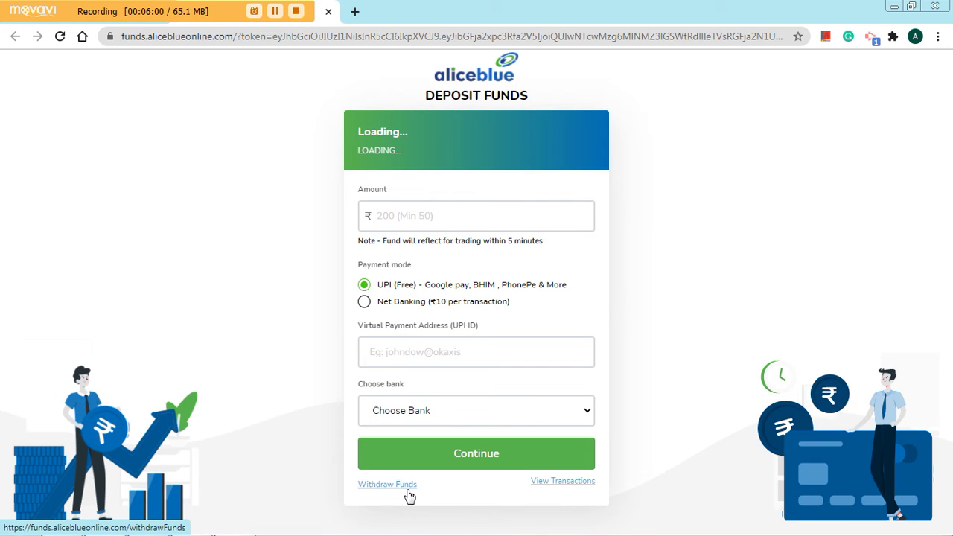
click(385, 493)
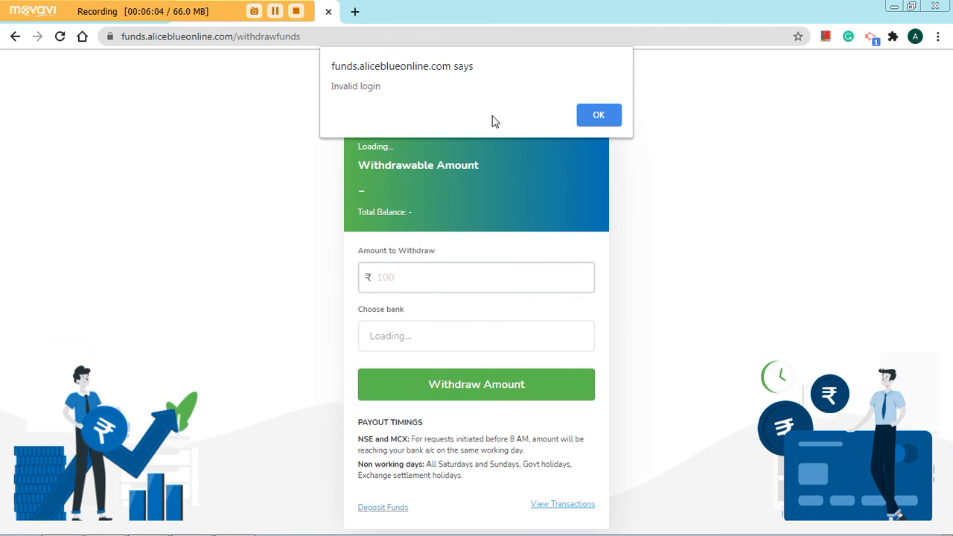
Sign back in past the invalid-login and session alerts, then authorize the PAYIN app's access.
click(585, 116)
click(385, 280)
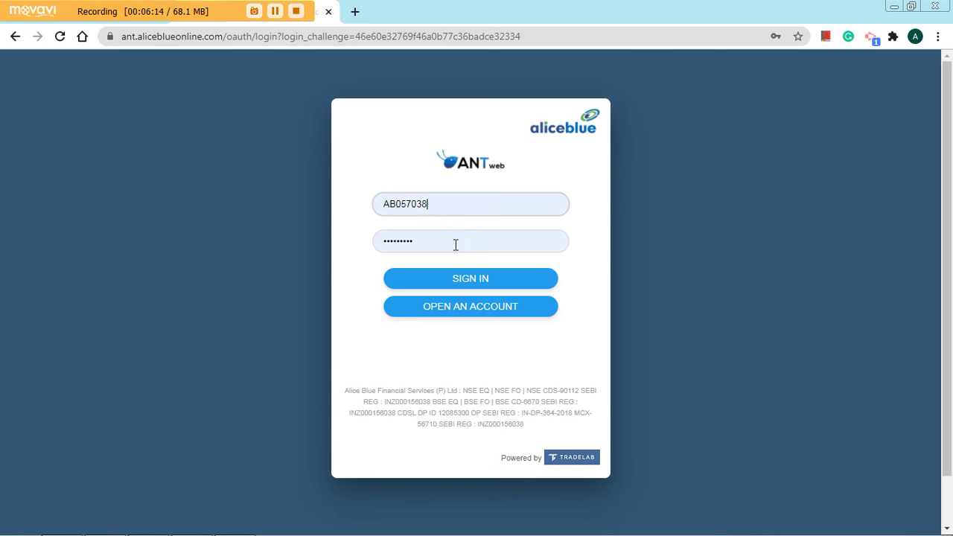
click(472, 277)
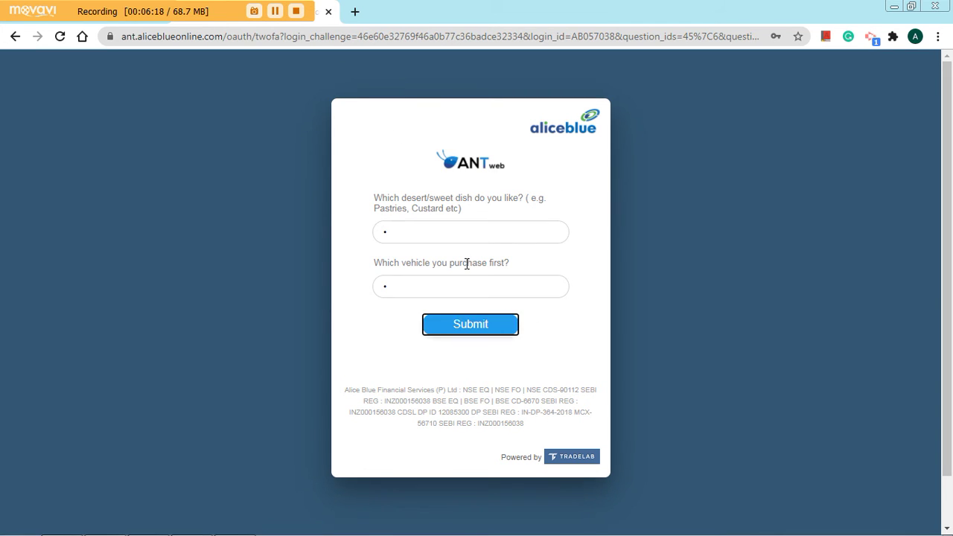
click(559, 317)
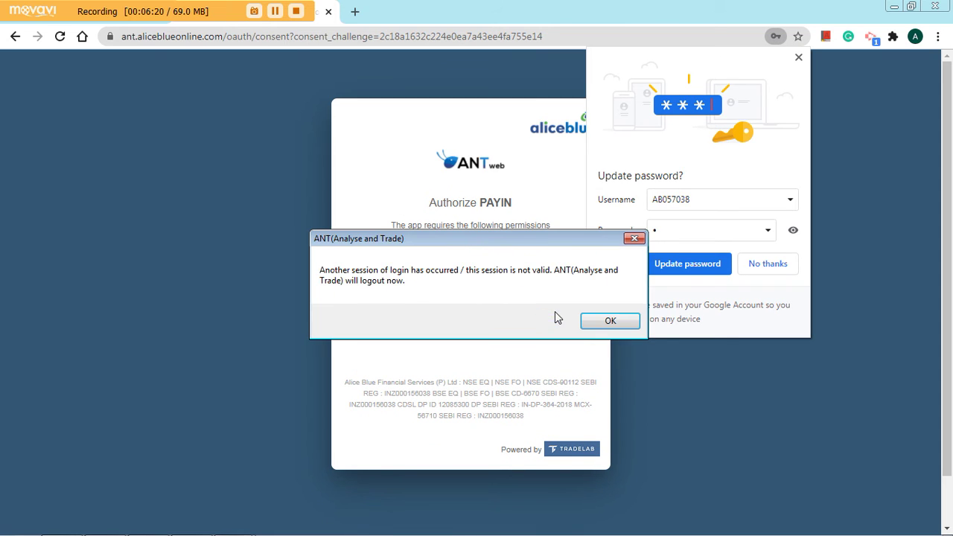
click(606, 322)
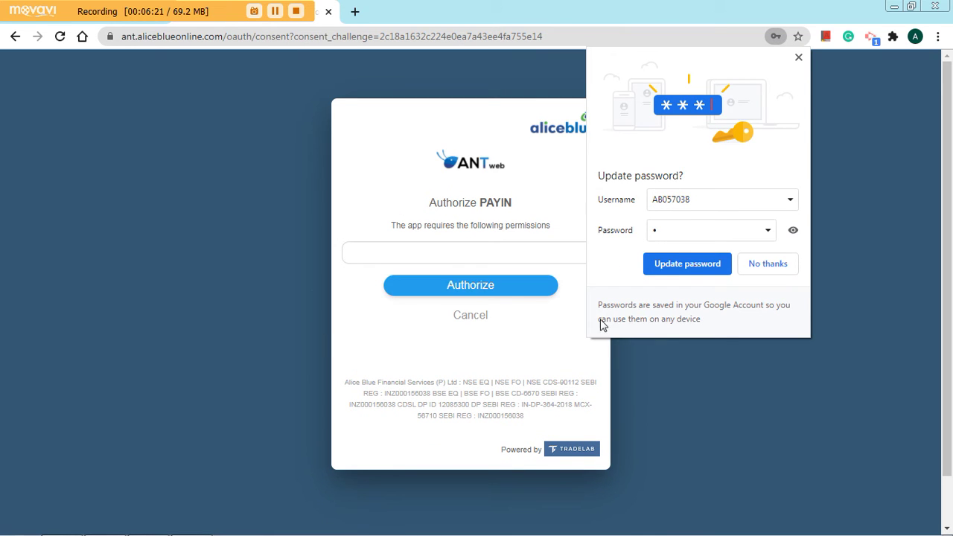
click(514, 288)
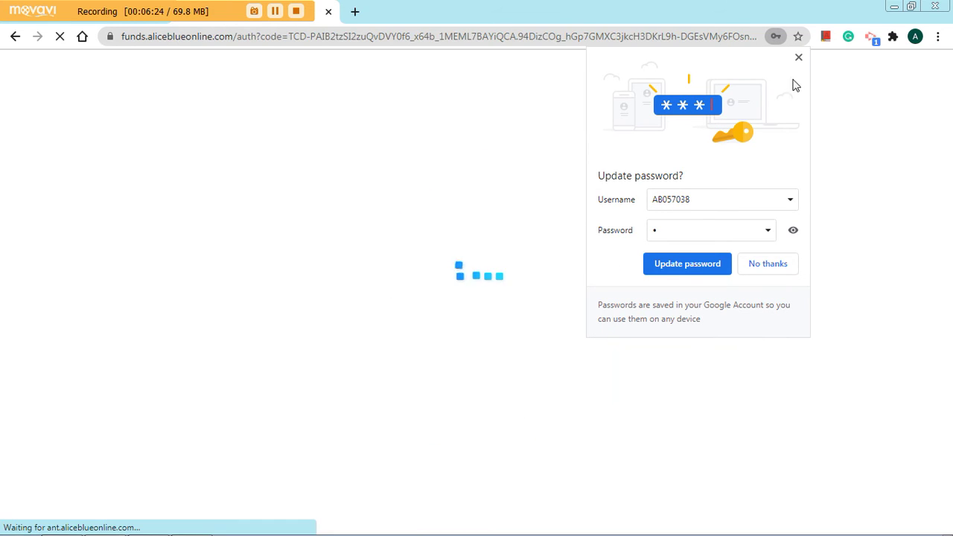
click(799, 60)
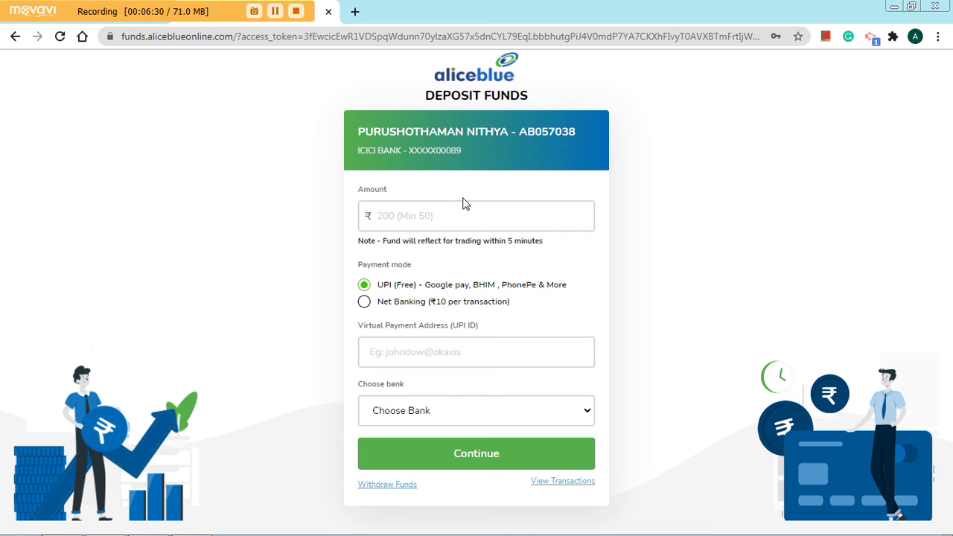
Request a ₹500 withdrawal to the linked ICICI account, which is rejected for insufficient balance.
click(395, 485)
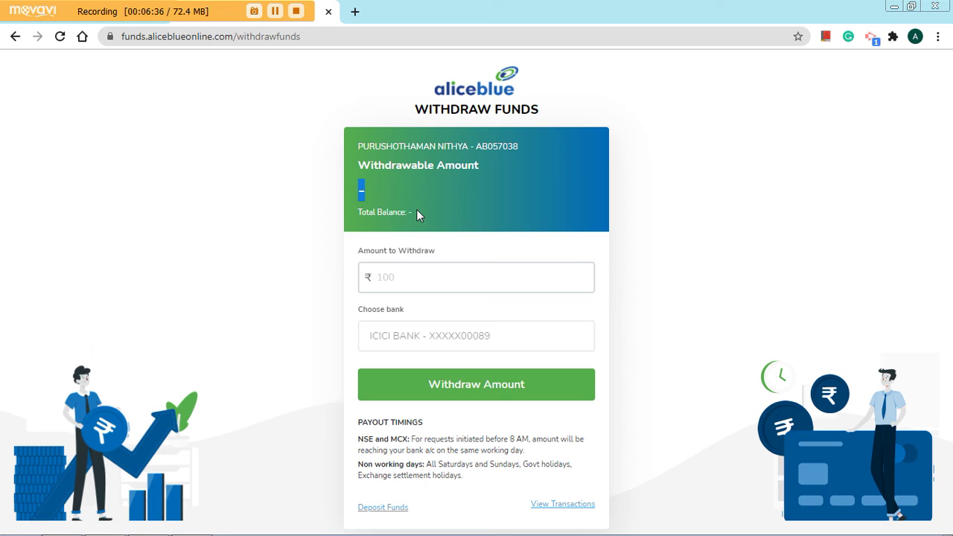
click(433, 279)
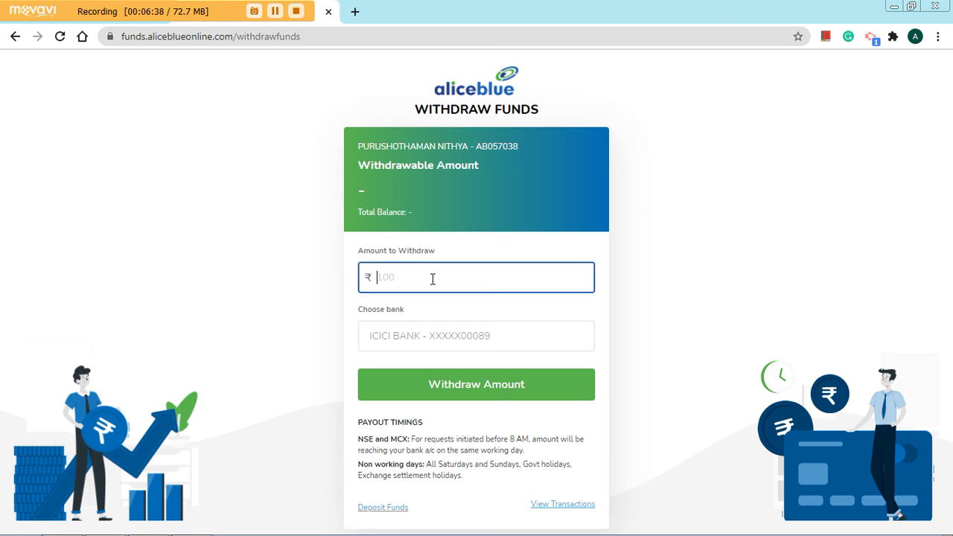
text(500)
click(415, 340)
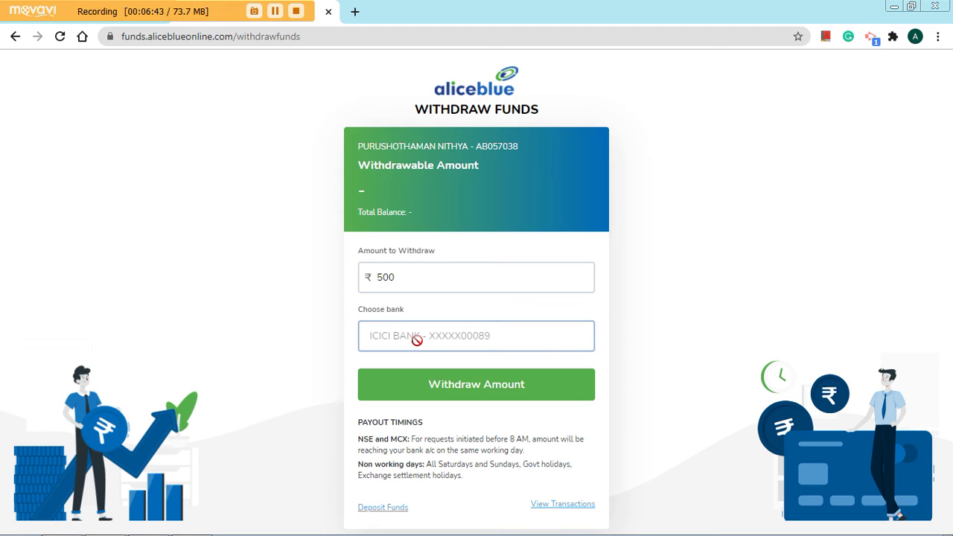
click(503, 401)
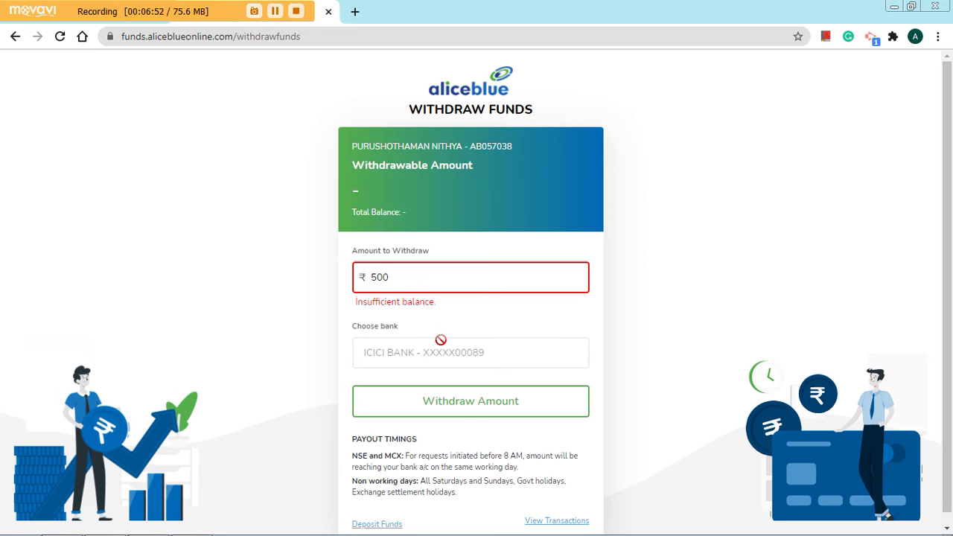
scroll(459, 423, down, 1)
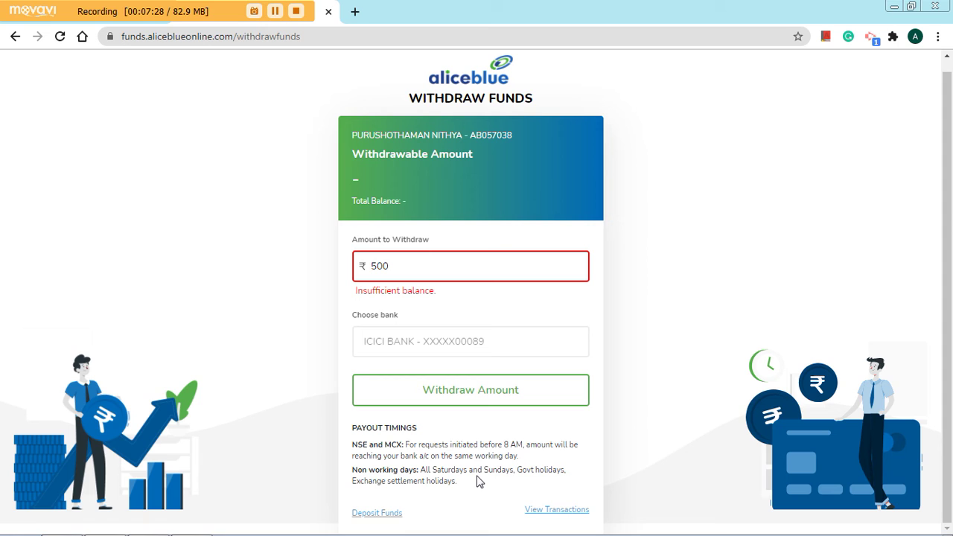
Close the withdrawal tab, check the Funds balances at 0.00, and start a new tab.
click(324, 16)
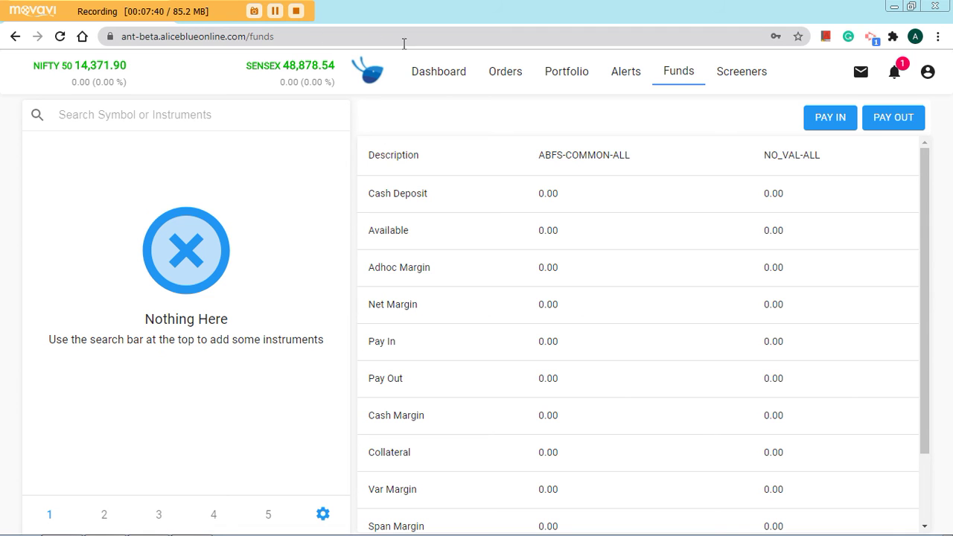
drag(459, 19, 379, 7)
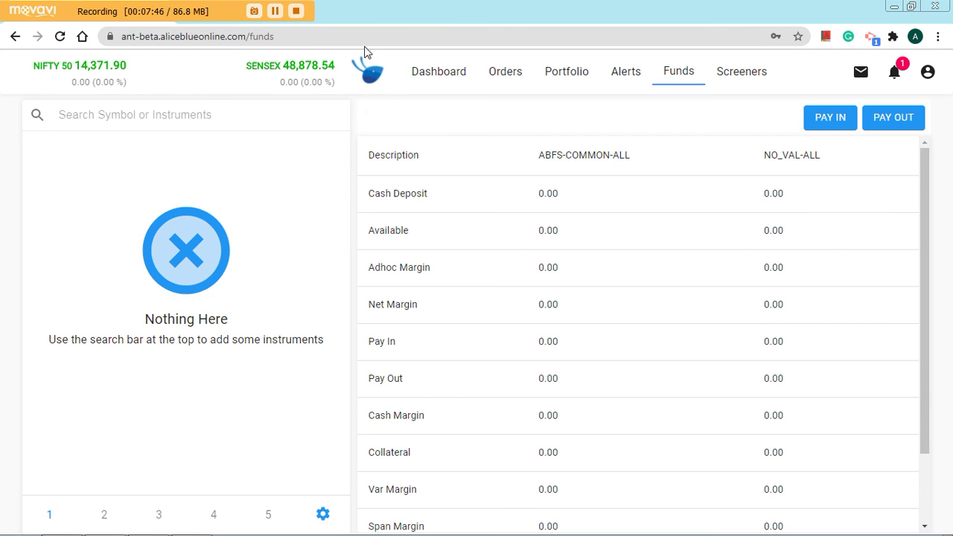
key(ctrl+t)
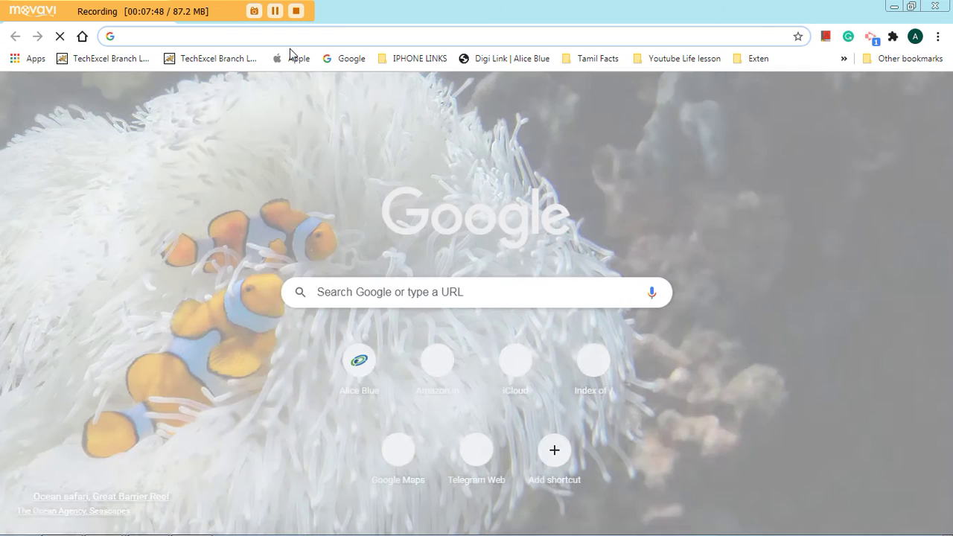
Load the Alice Blue homepage from 'alice' and go to the footer's Bank Details page.
text(alice)
key(Return)
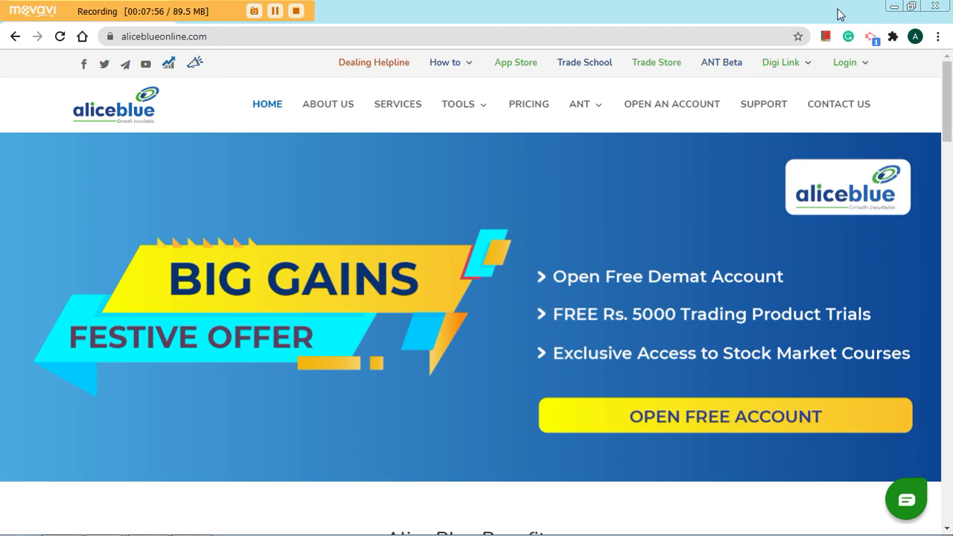
drag(948, 119, 950, 422)
scroll(485, 255, down, 2)
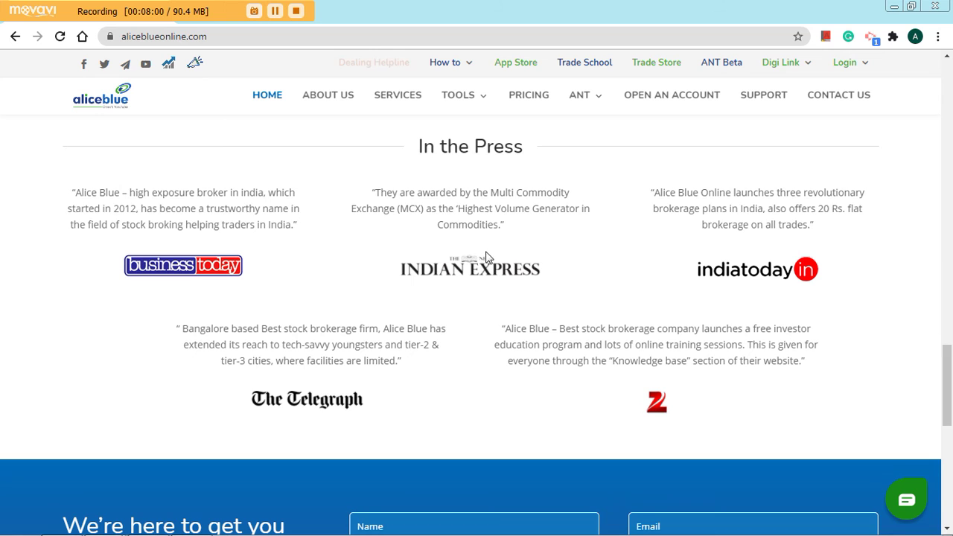
scroll(262, 268, down, 4)
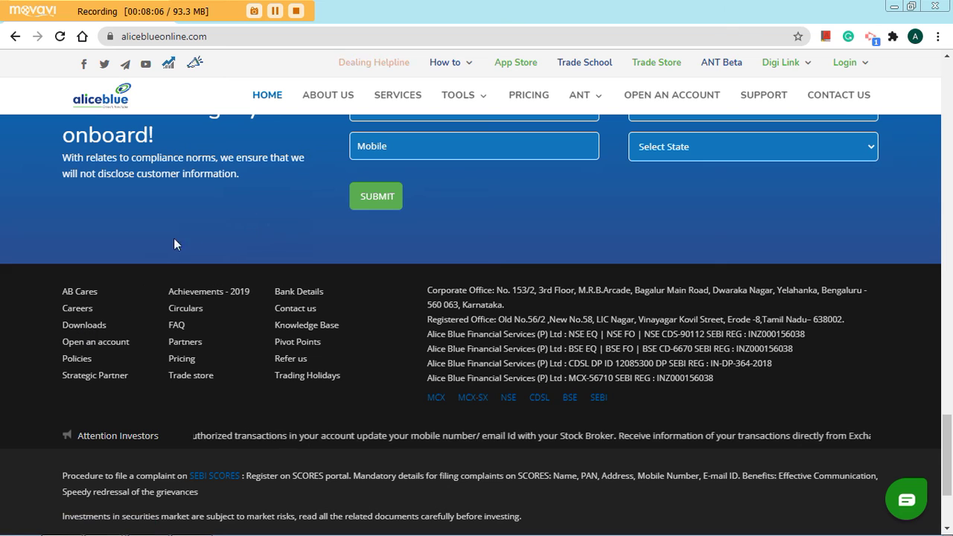
click(296, 295)
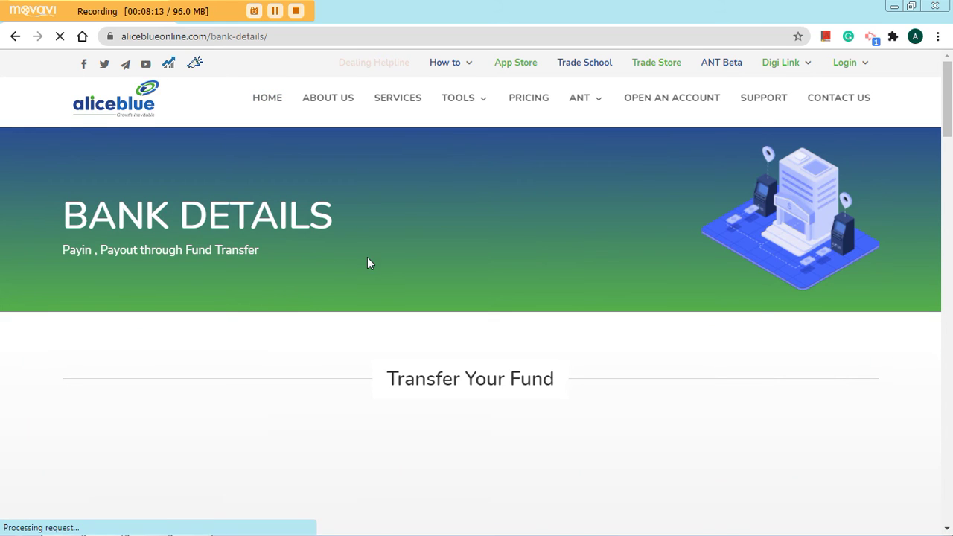
Scroll down to the HDFC Bank NEFT/IMPS/RTGS details and the virtual account generator.
scroll(402, 266, down, 3)
scroll(403, 265, down, 4)
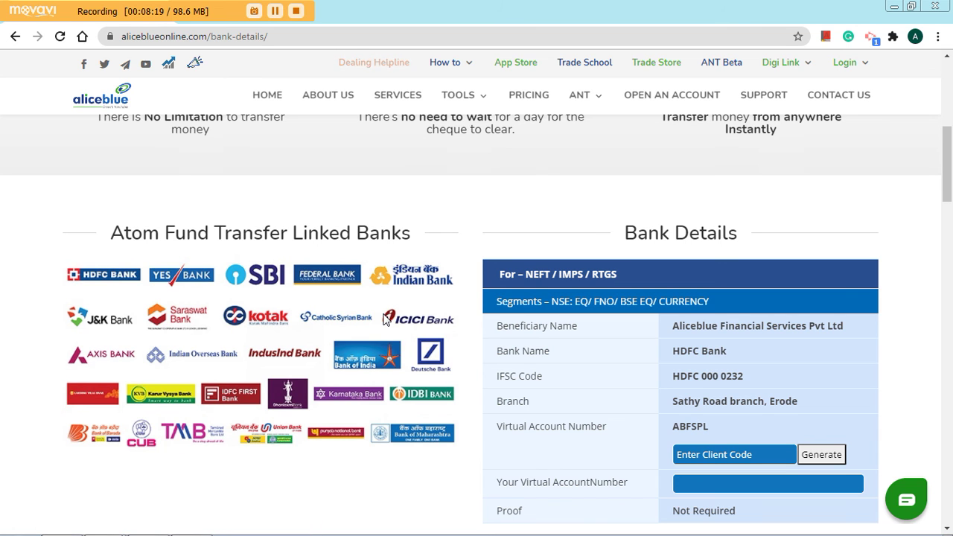
scroll(503, 307, down, 1)
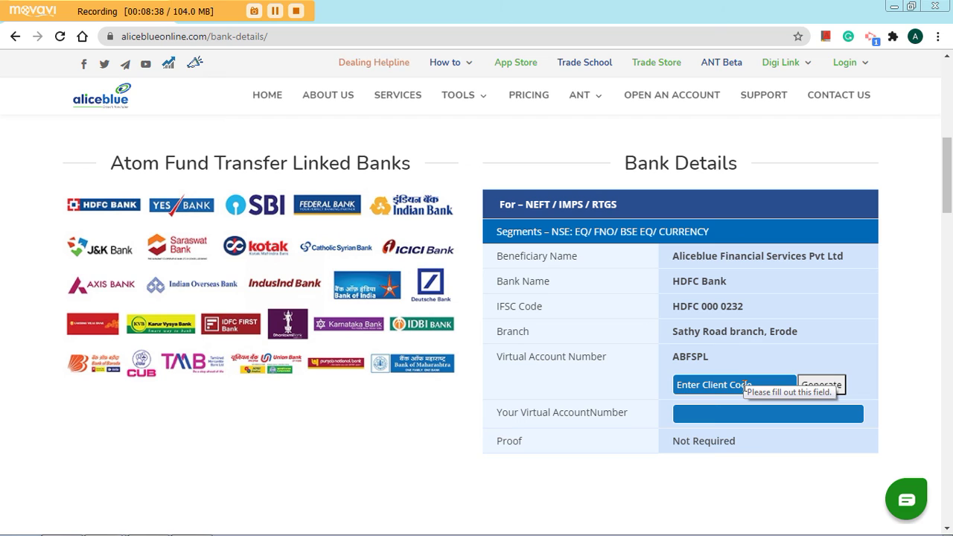
Enter the client code and generate the virtual account number for NEFT transfers.
click(744, 384)
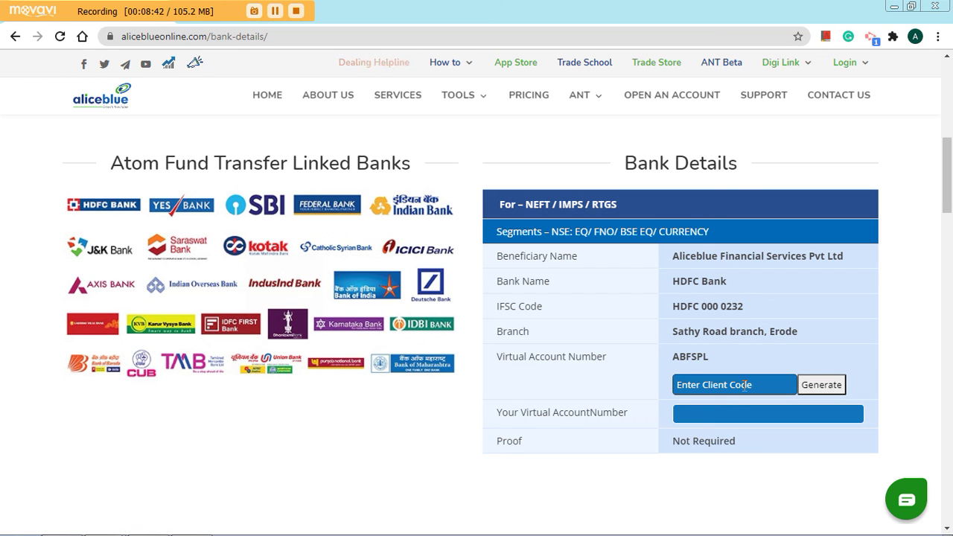
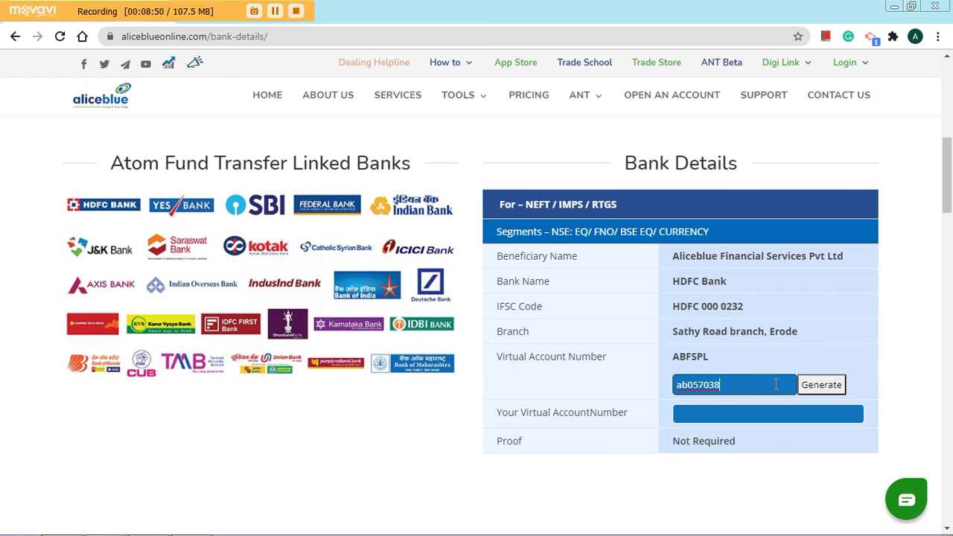
click(828, 388)
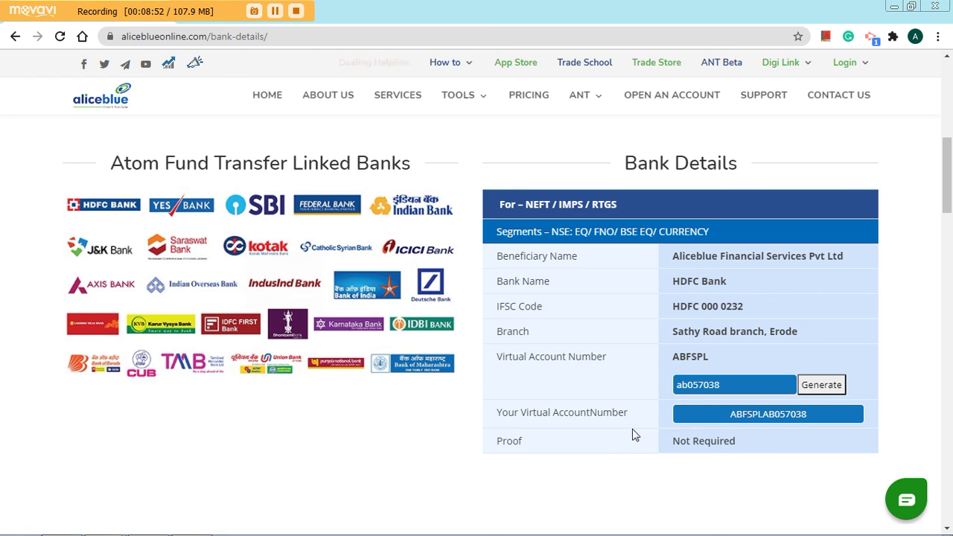
click(738, 417)
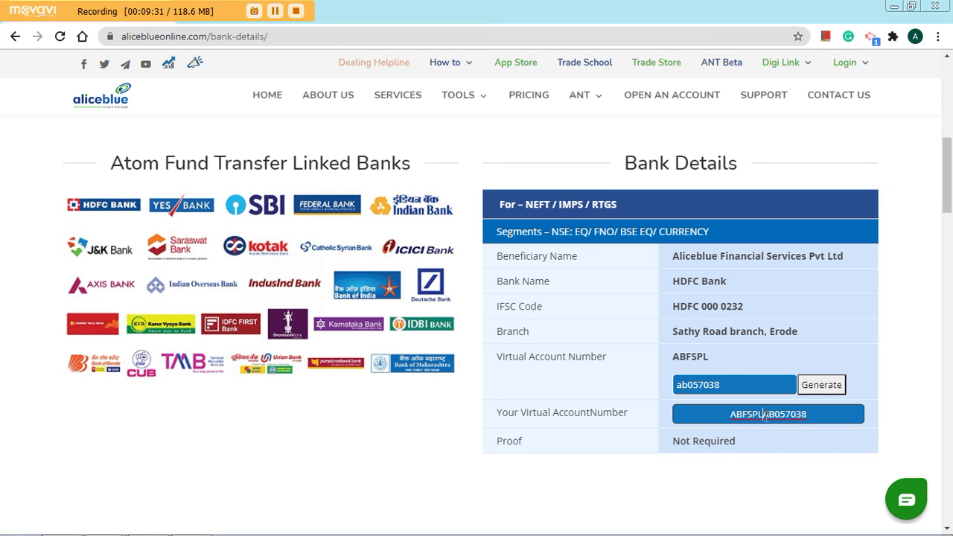
scroll(676, 436, down, 1)
scroll(695, 347, down, 1)
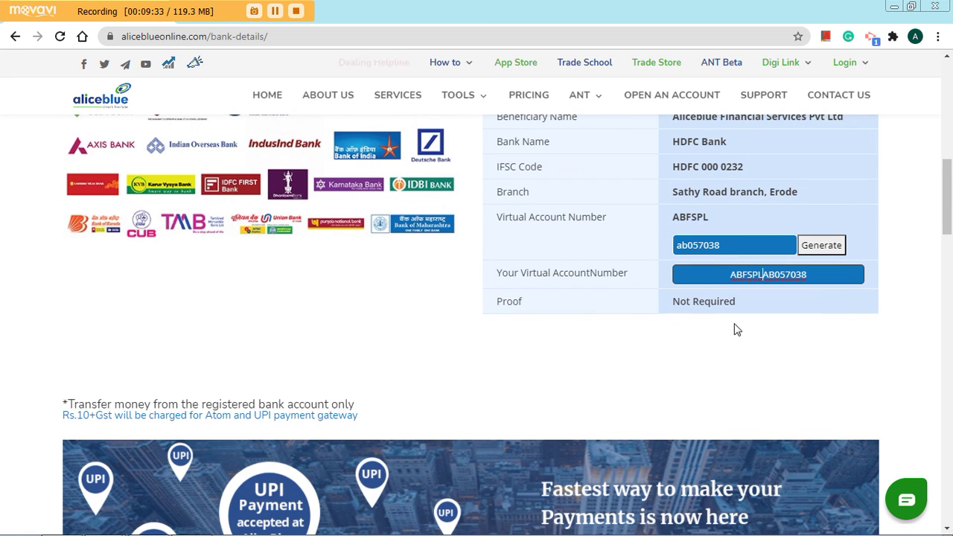
scroll(707, 342, up, 1)
scroll(707, 343, up, 2)
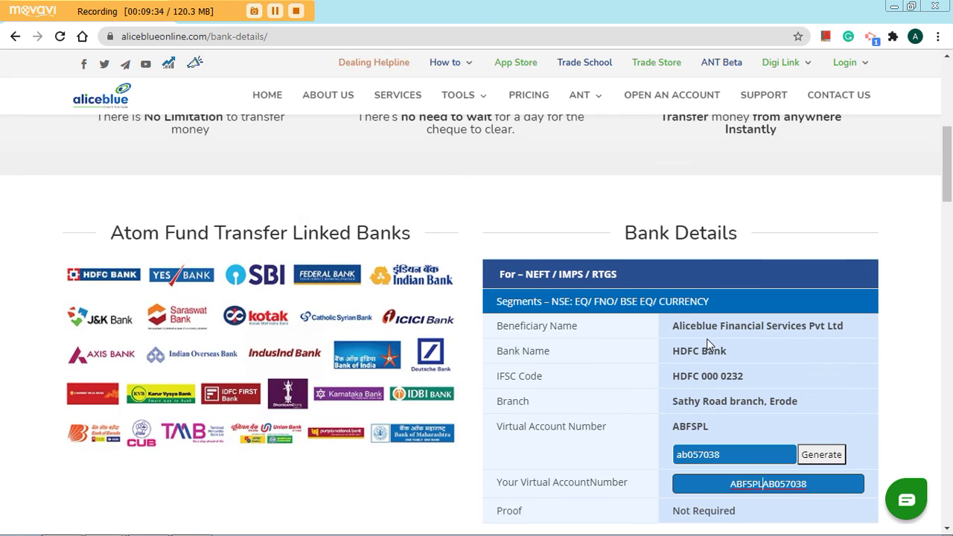